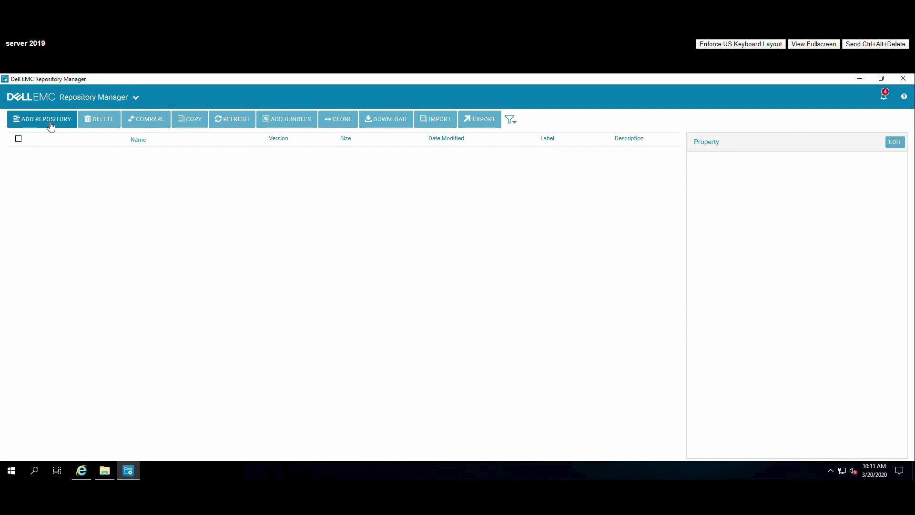
# Start a new repository named R740 with the description TEST
pyautogui.click(51, 126)
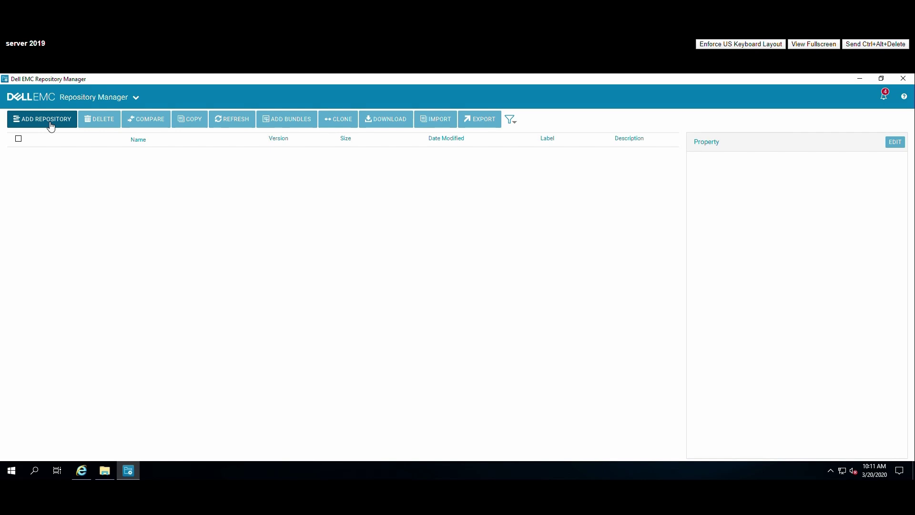
pyautogui.click(51, 125)
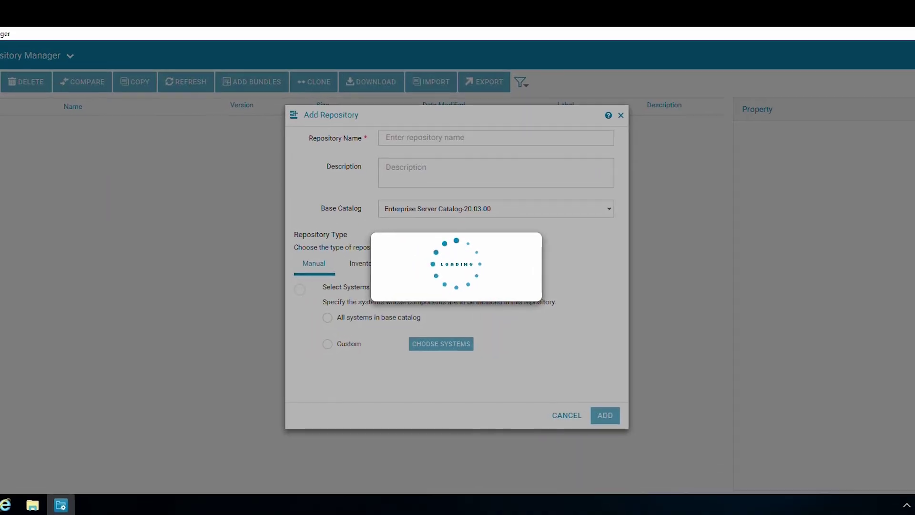
pyautogui.click(426, 138)
pyautogui.write('R740')
pyautogui.press('Tab')
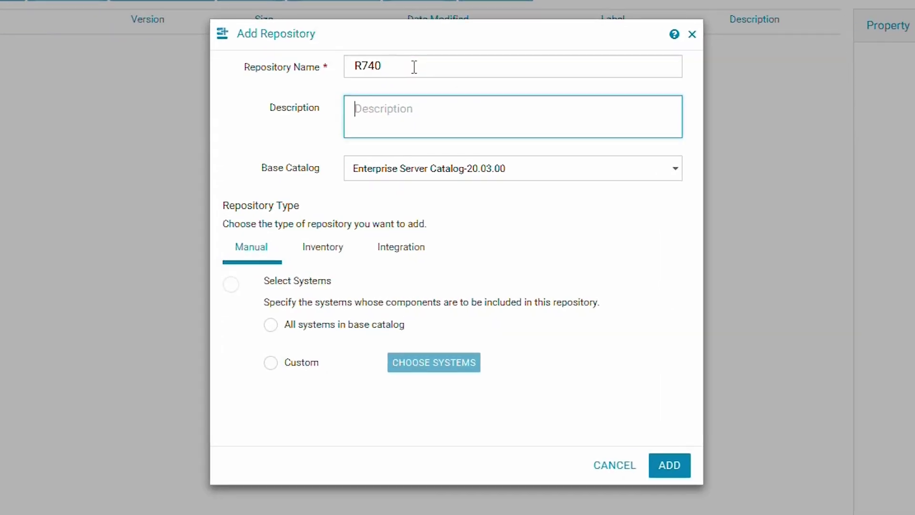
pyautogui.write('TEST')
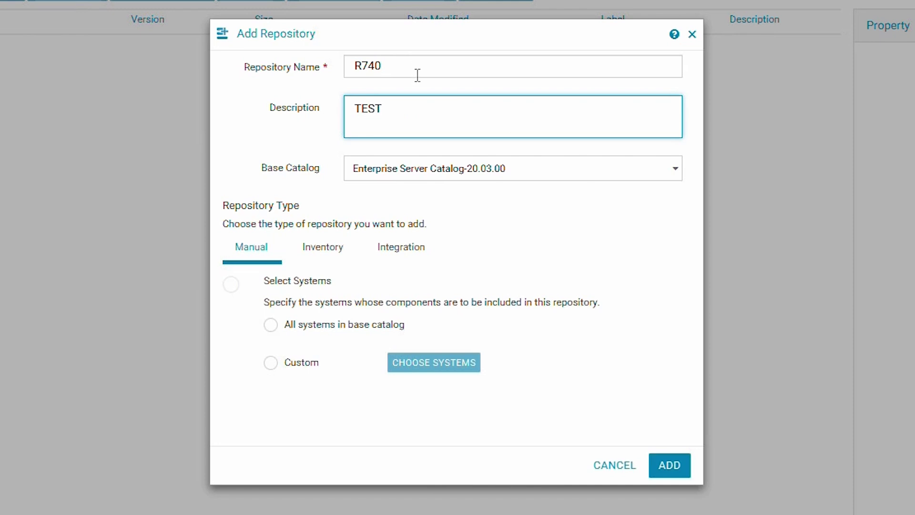
# Keep Enterprise Server Catalog-20.03.00 as the base catalog and choose Custom systems
pyautogui.click(486, 174)
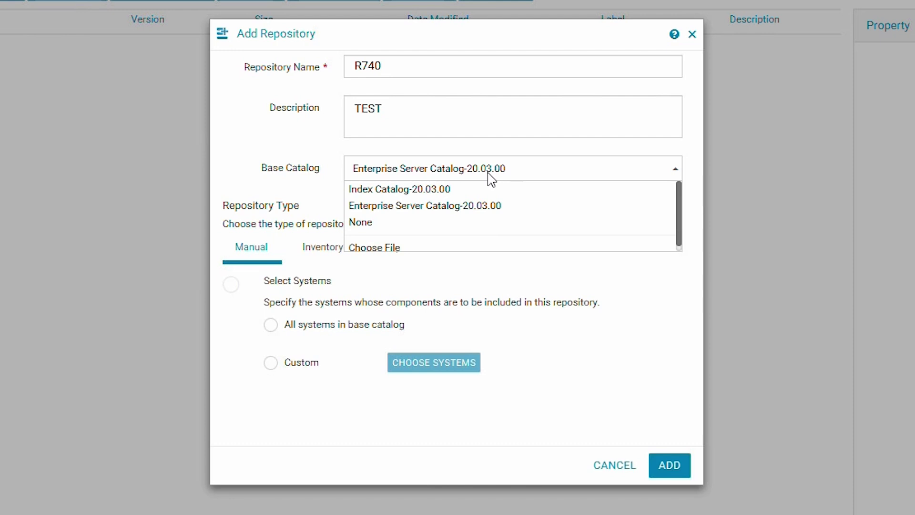
pyautogui.click(488, 173)
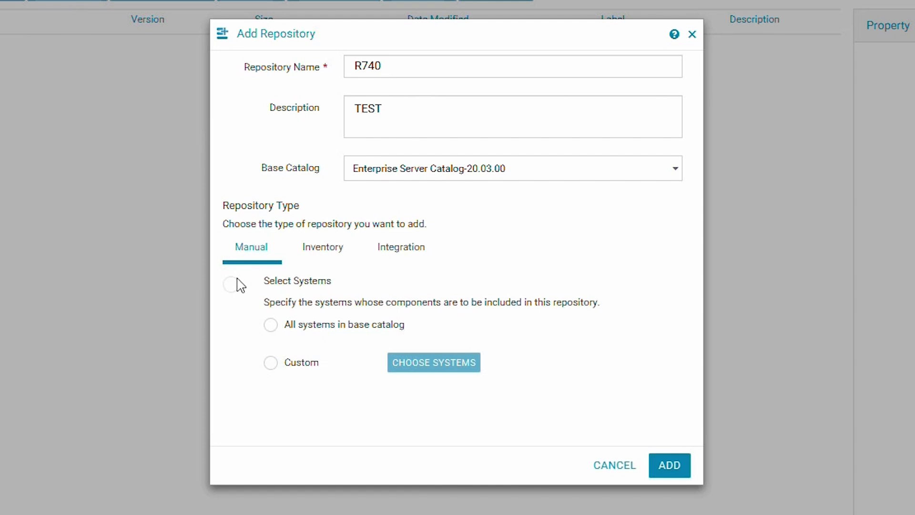
pyautogui.click(271, 363)
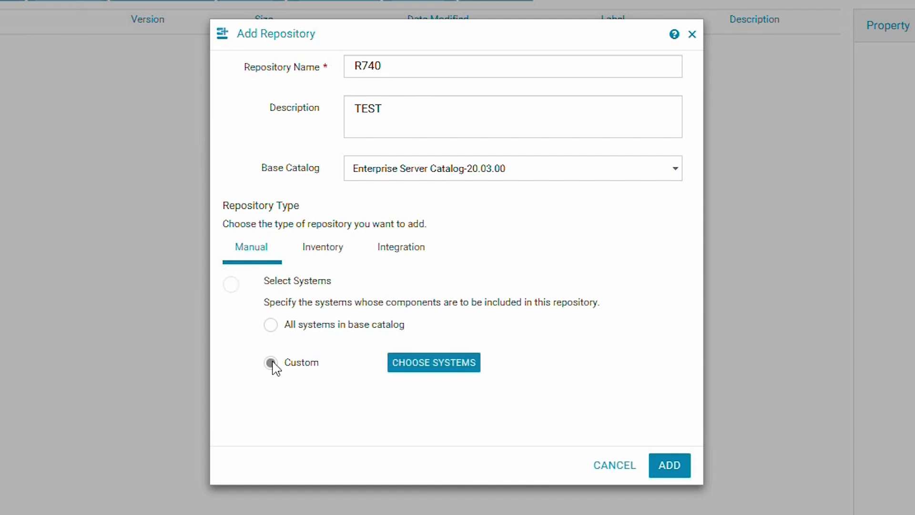
# Search for the R740 system, add it to the selection and save
pyautogui.click(467, 368)
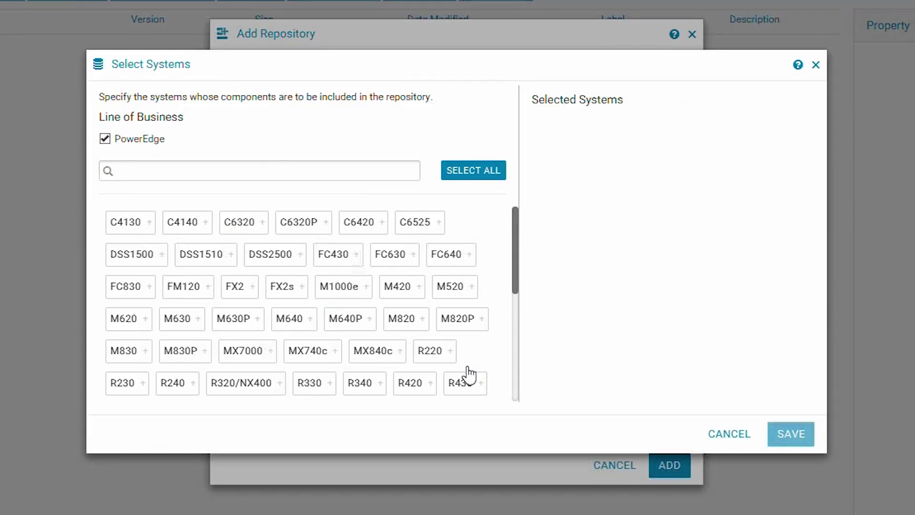
pyautogui.click(357, 177)
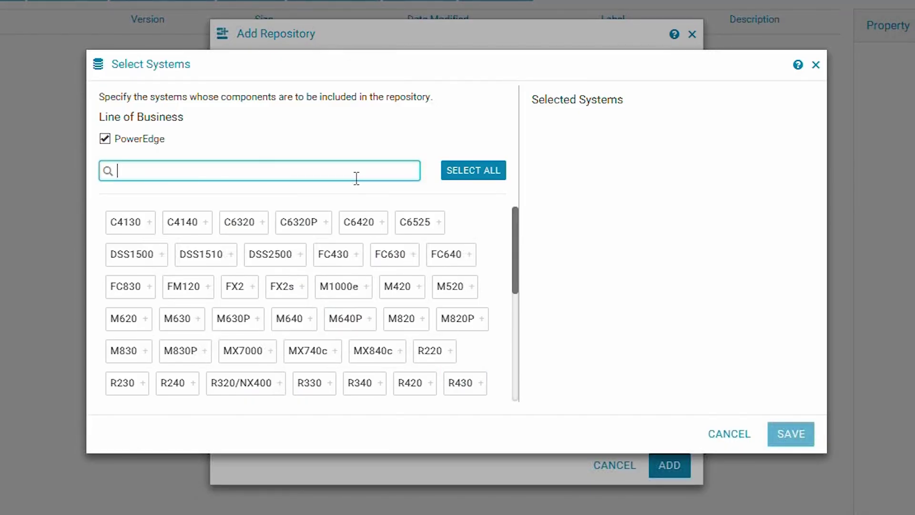
pyautogui.write('R740')
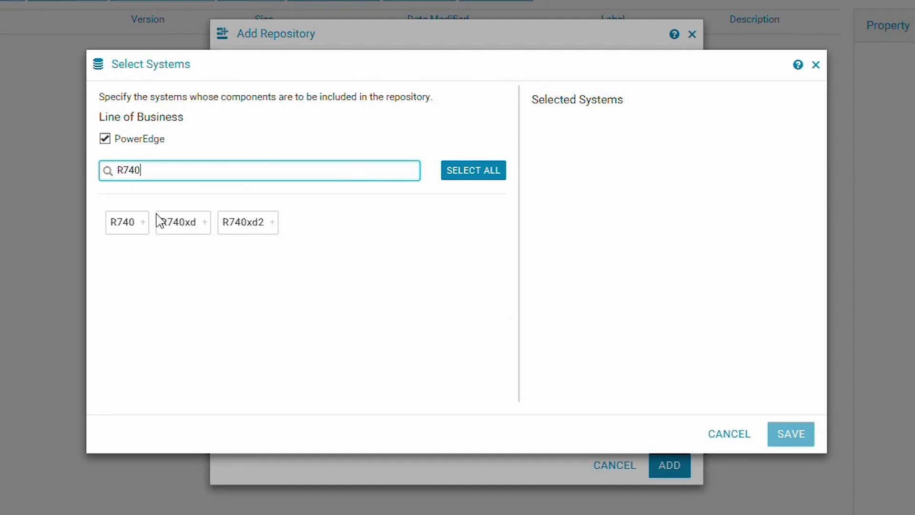
pyautogui.click(126, 221)
pyautogui.click(789, 435)
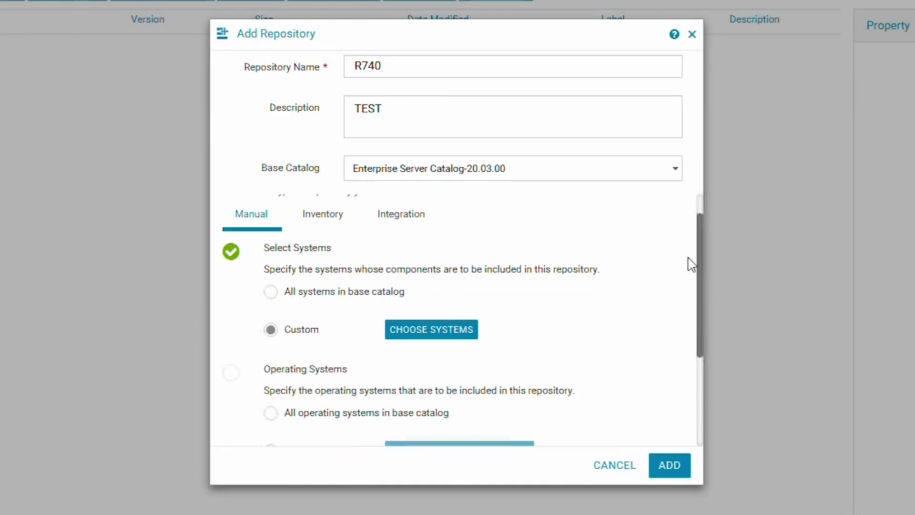
# Choose custom operating systems and save Windows-64 Windows Server 2016 as the selection
pyautogui.scroll(-3, 692, 264)
pyautogui.click(271, 298)
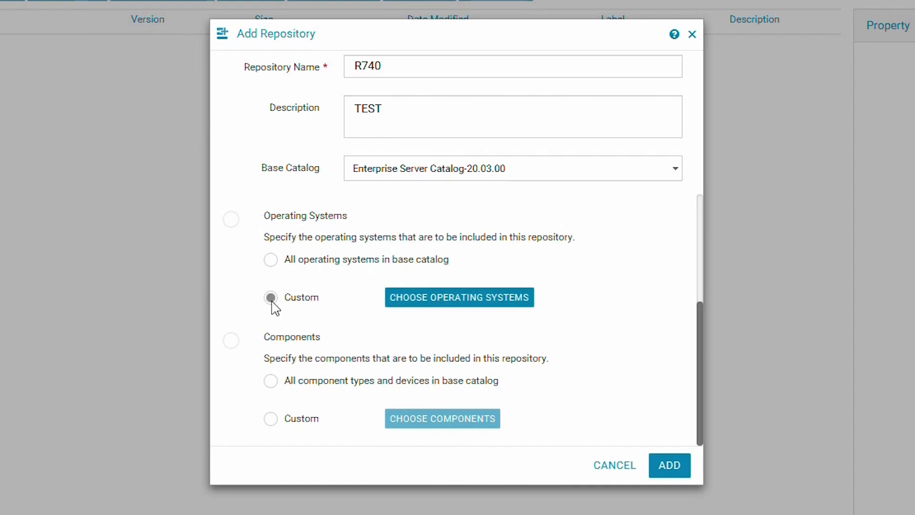
pyautogui.click(435, 304)
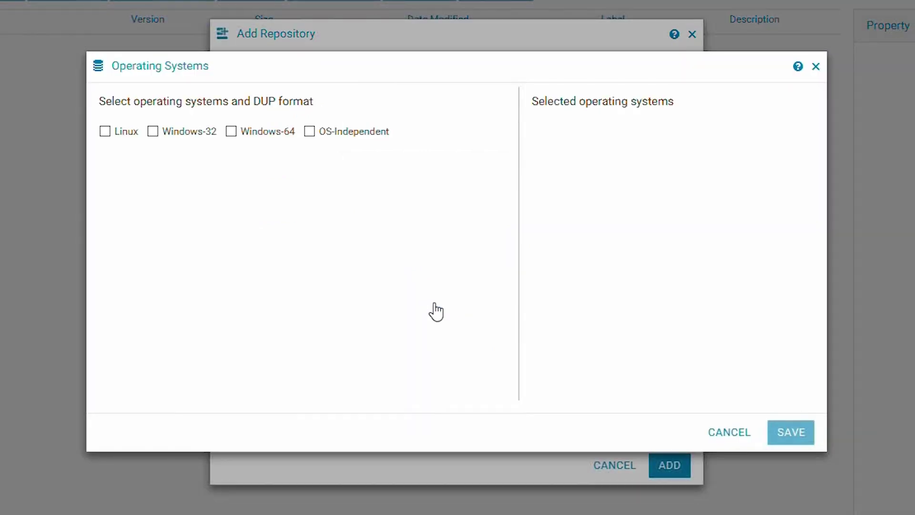
pyautogui.click(231, 132)
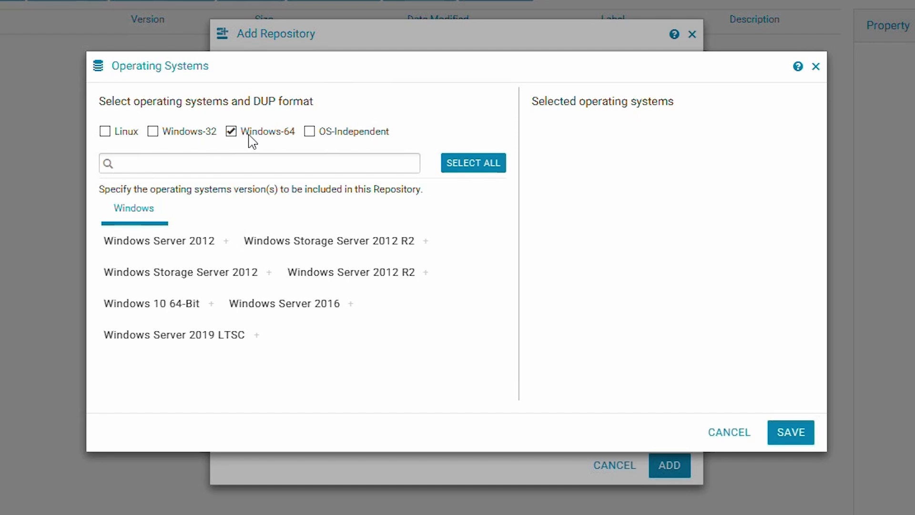
pyautogui.click(317, 305)
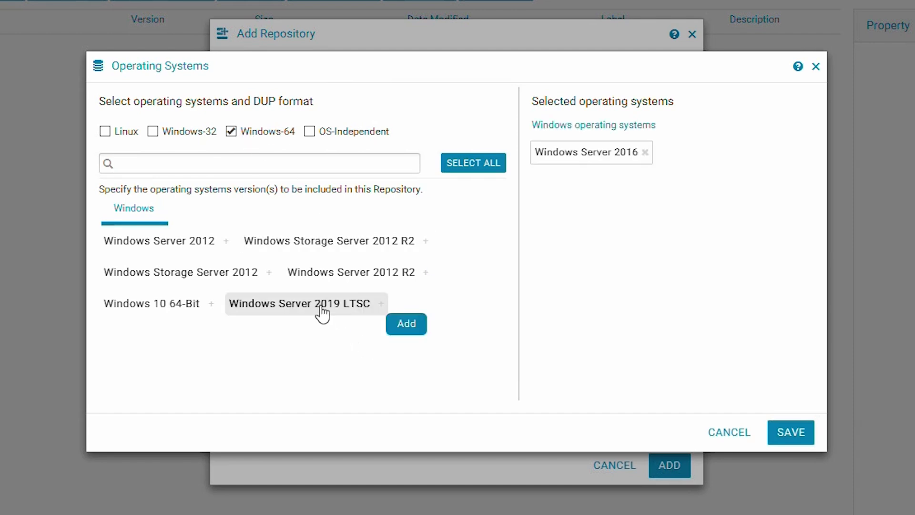
pyautogui.click(791, 432)
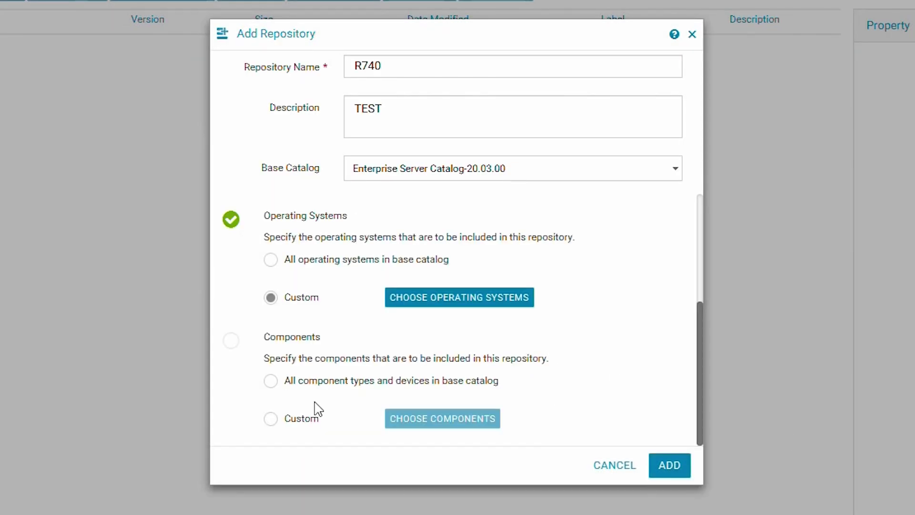
# Choose custom components and add the BIOS and iDRAC with Lifecycle Controller devices
pyautogui.click(277, 425)
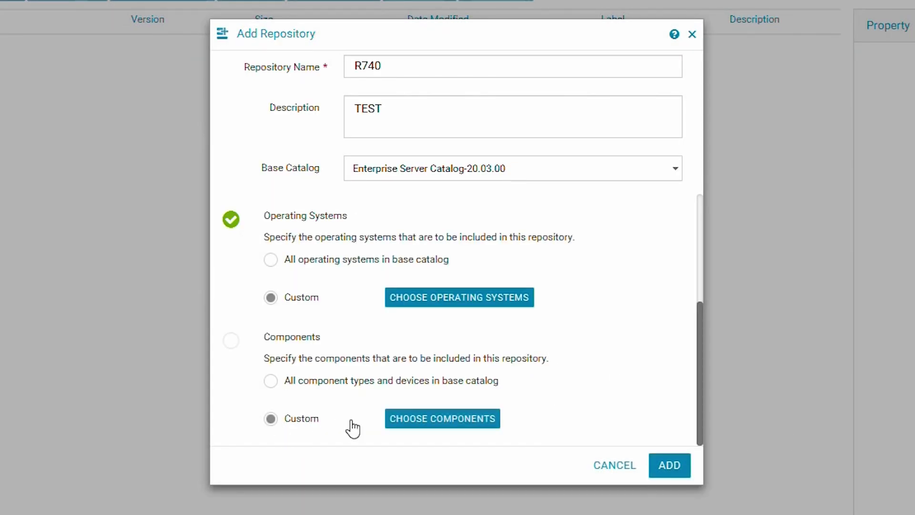
pyautogui.click(406, 424)
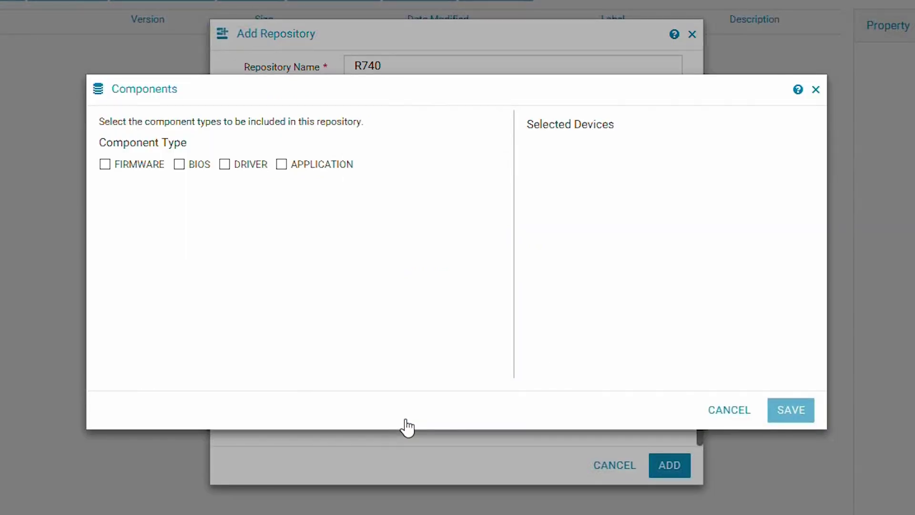
pyautogui.click(182, 164)
pyautogui.click(127, 251)
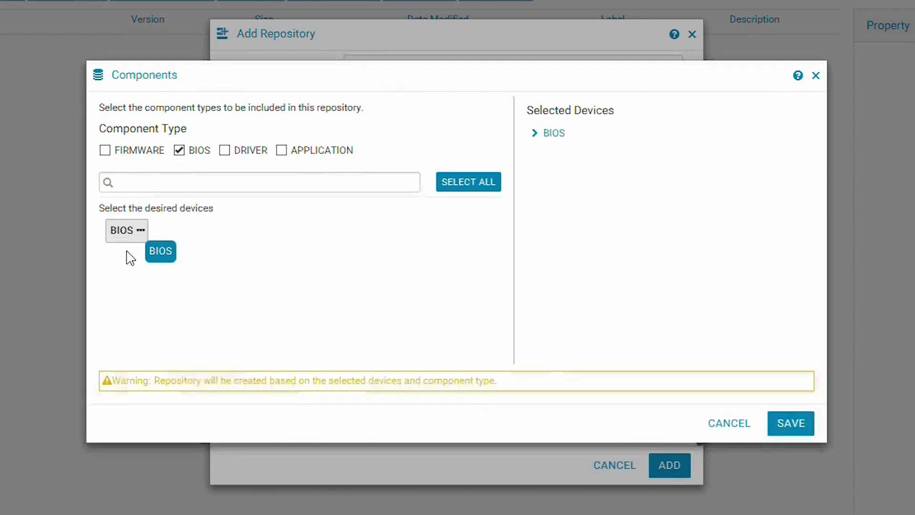
pyautogui.click(105, 151)
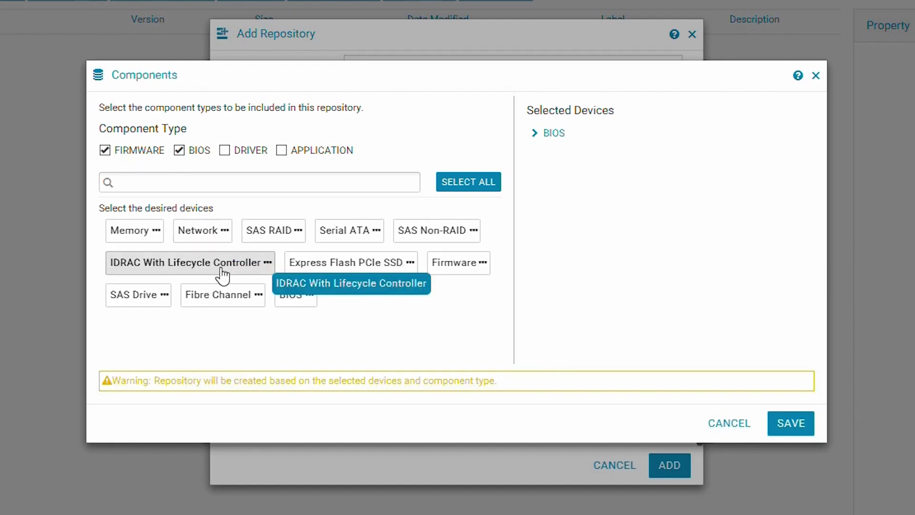
pyautogui.click(250, 273)
# Clear the application component type, save the components, and create the R740 repository
pyautogui.click(282, 150)
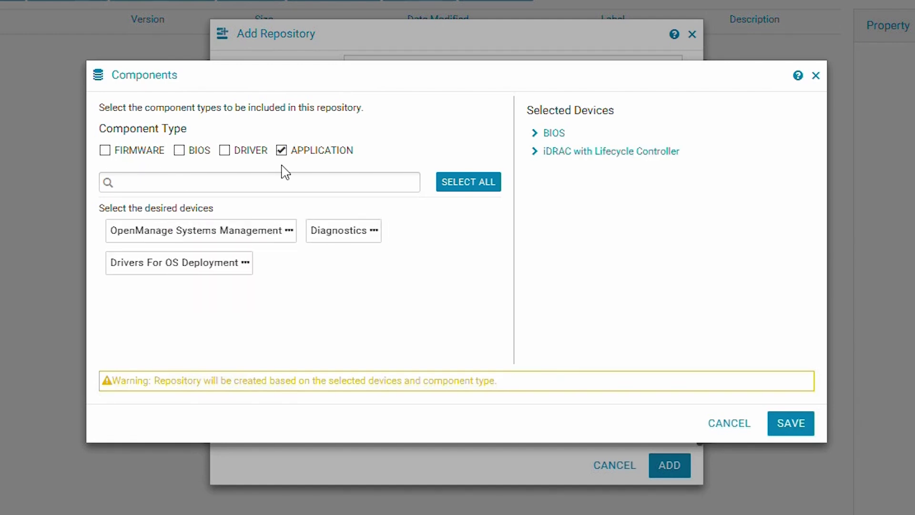
pyautogui.click(281, 151)
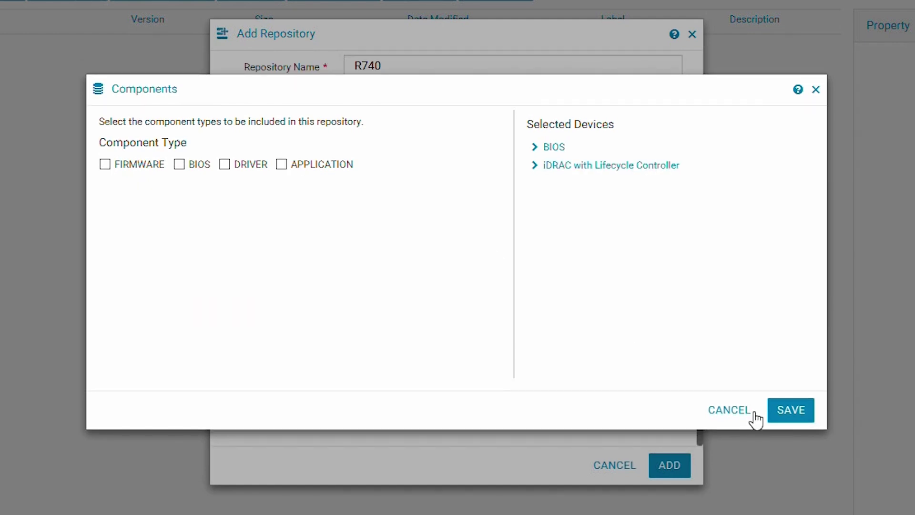
pyautogui.click(791, 410)
pyautogui.click(688, 292)
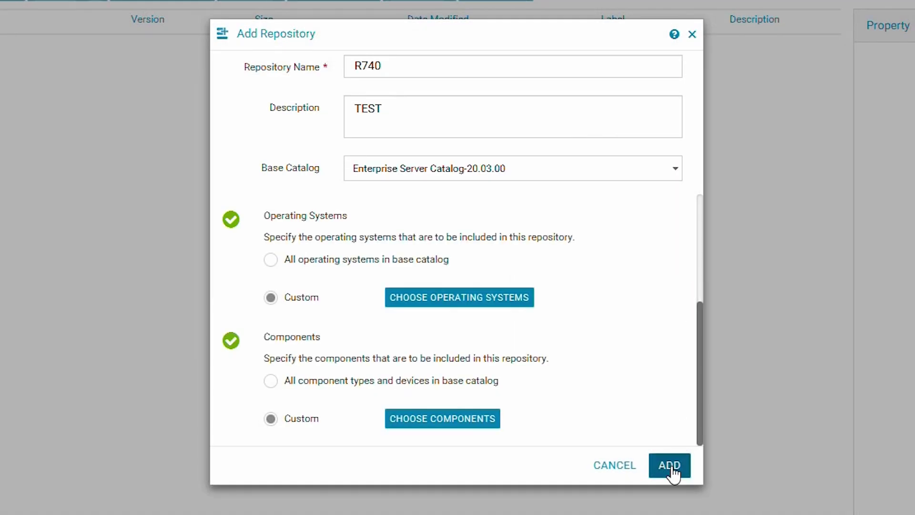
pyautogui.click(669, 466)
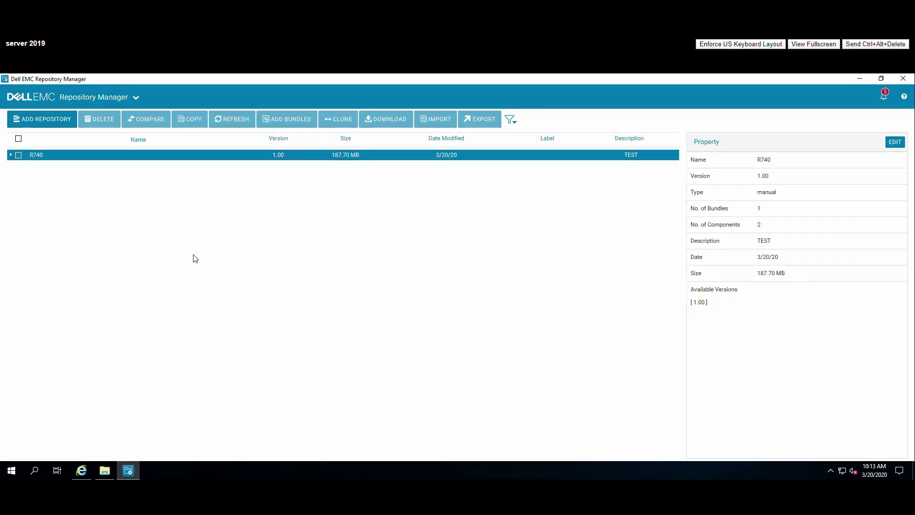
# Review the R740 bundle's BIOS and iDRAC components, then select R740 for export
pyautogui.click(12, 155)
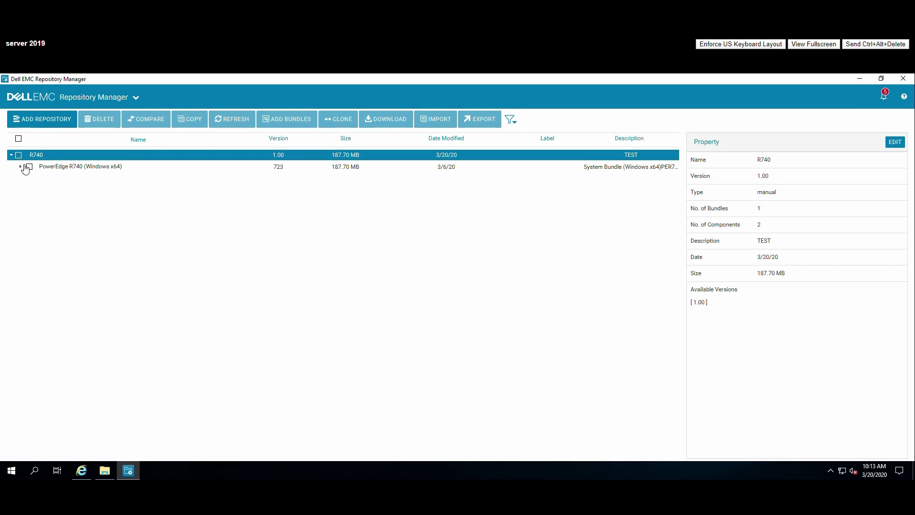
pyautogui.click(21, 166)
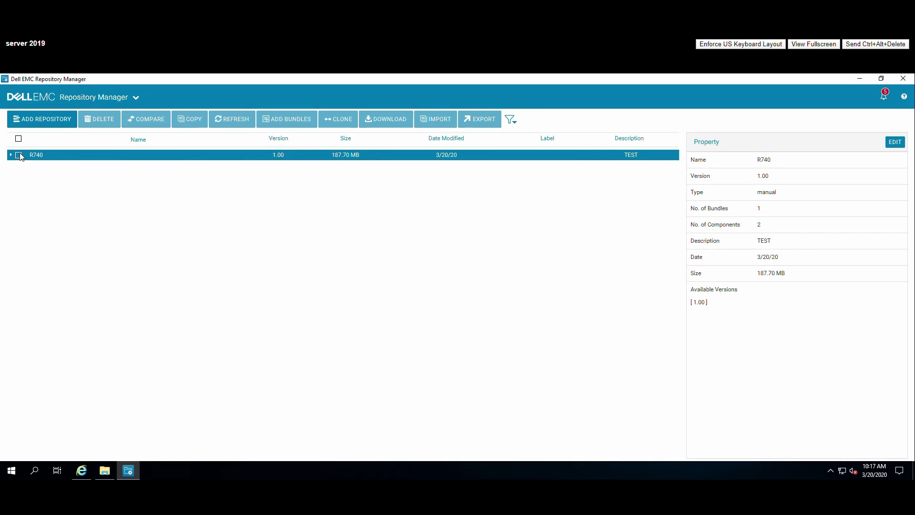
pyautogui.click(19, 156)
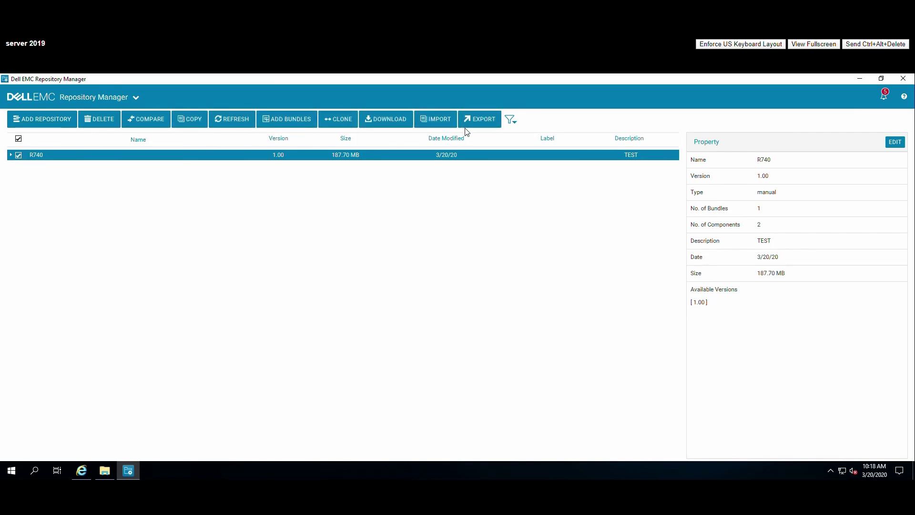
pyautogui.click(481, 122)
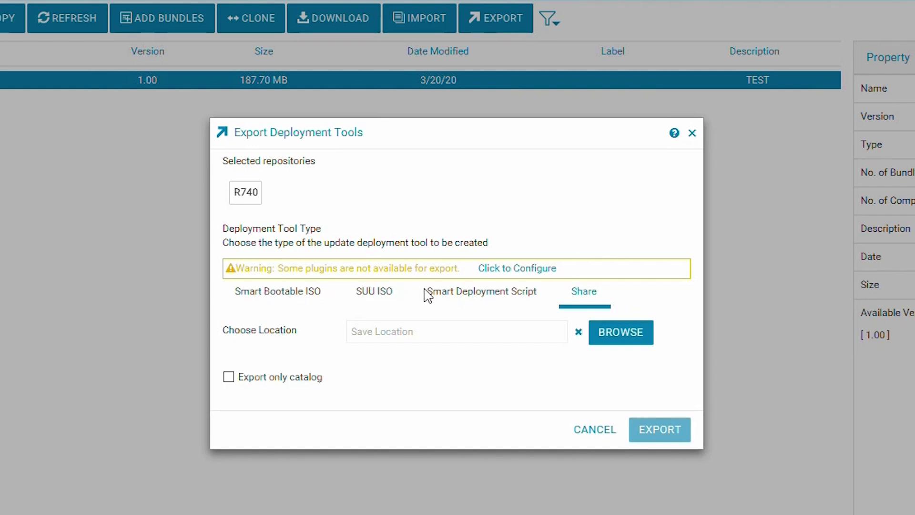
# Create a 'repository' folder on C:, set it as the share location, and export R740
pyautogui.click(617, 341)
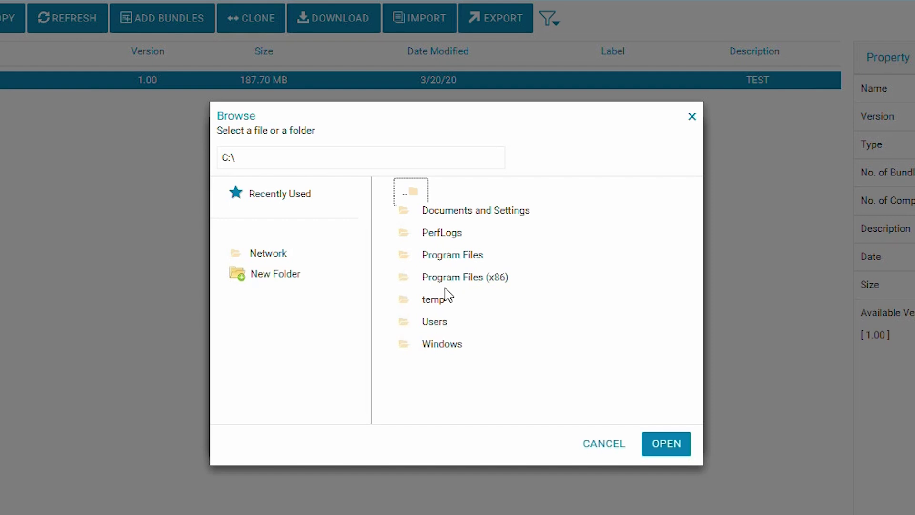
pyautogui.click(286, 280)
pyautogui.click(417, 284)
pyautogui.write('repository')
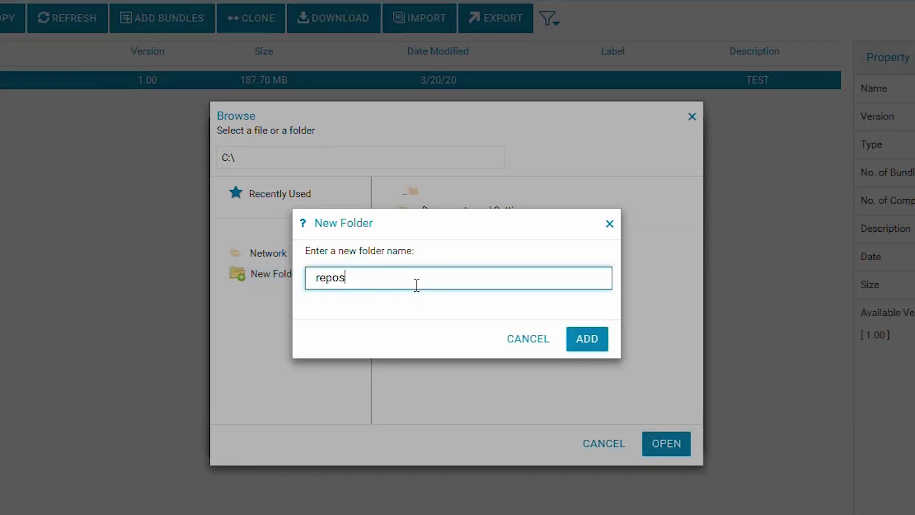
pyautogui.click(588, 339)
pyautogui.doubleClick(464, 305)
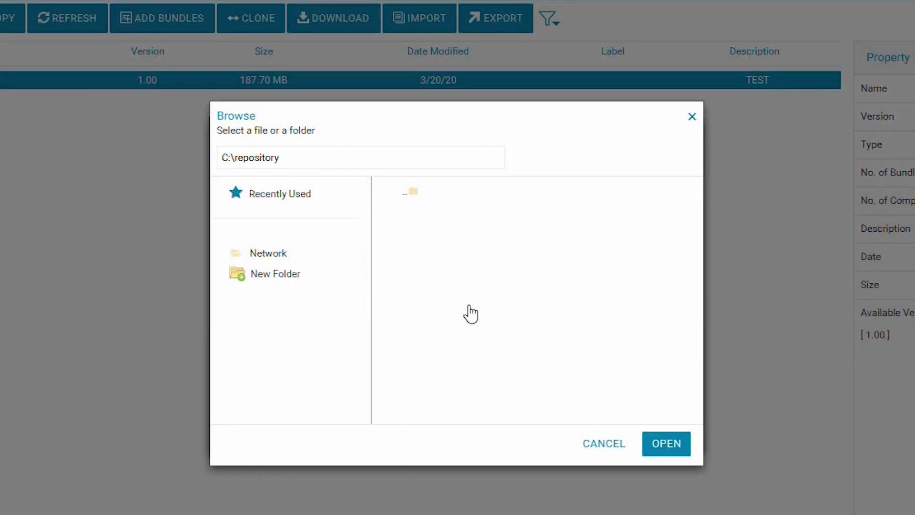
pyautogui.click(689, 450)
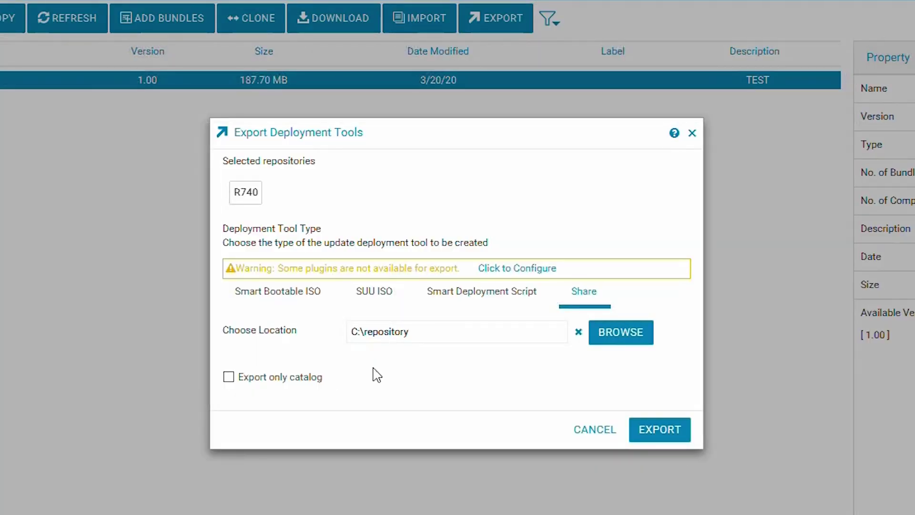
pyautogui.click(661, 429)
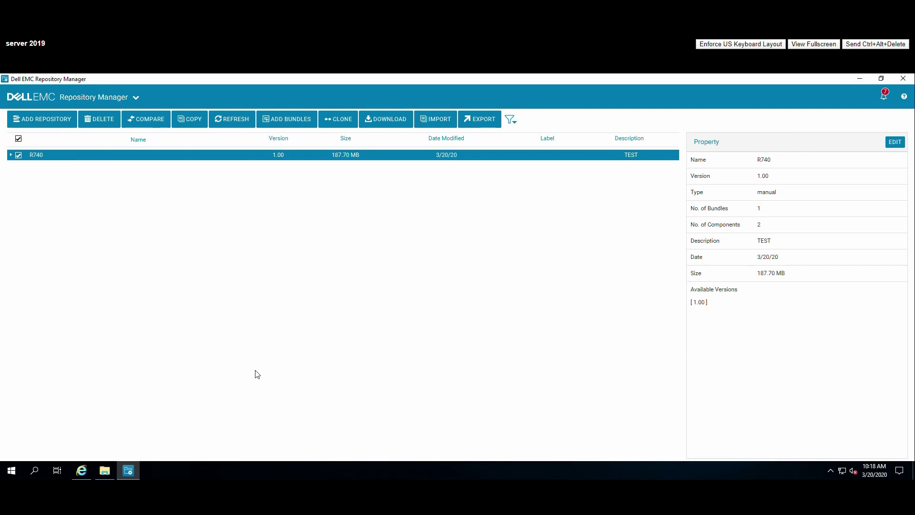
pyautogui.click(76, 102)
pyautogui.click(55, 167)
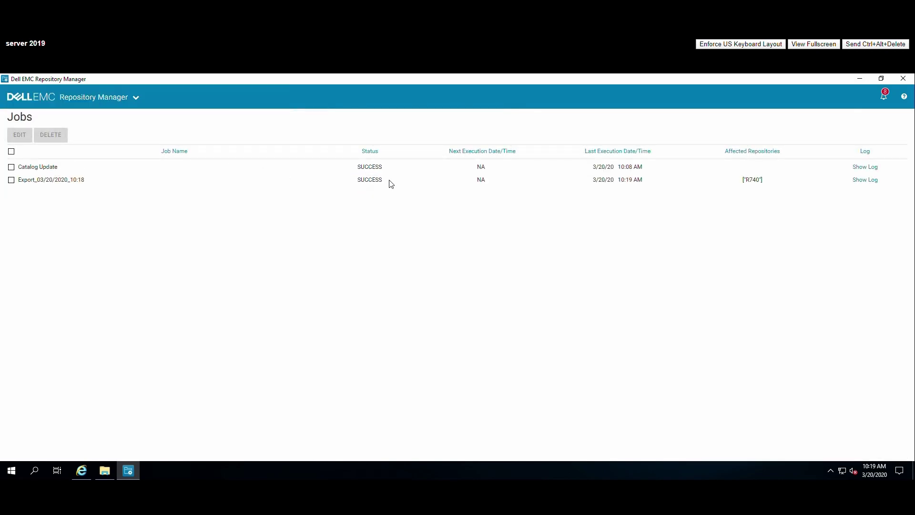
pyautogui.click(108, 101)
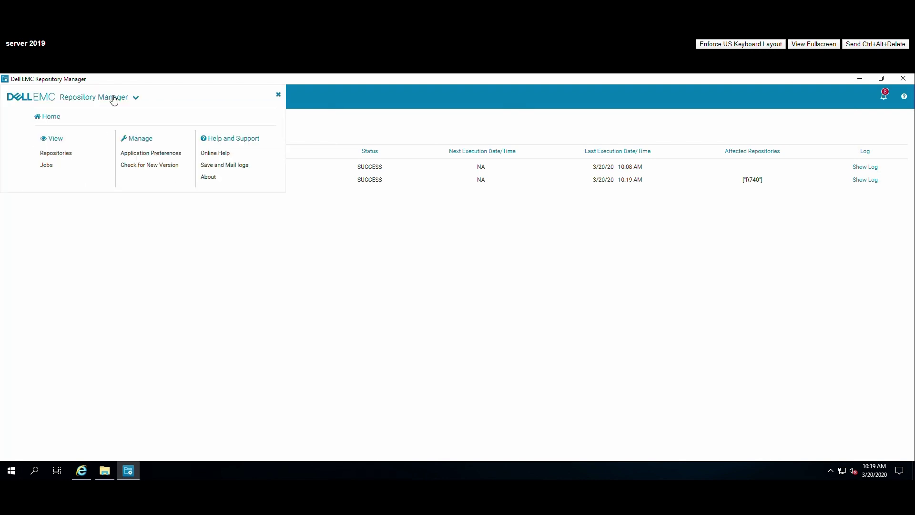
pyautogui.click(61, 119)
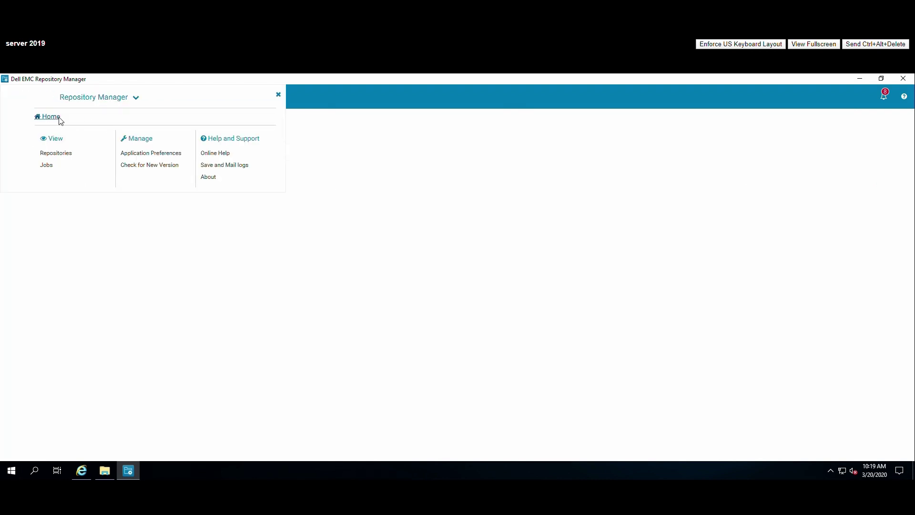
pyautogui.click(106, 471)
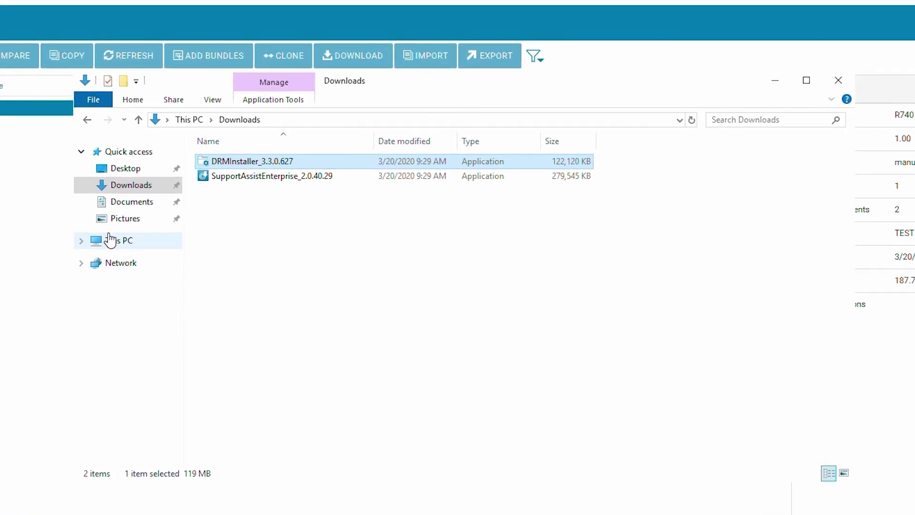
# Go to C:\repository and open the R740_1.00_Catalog file in Notepad
pyautogui.click(260, 103)
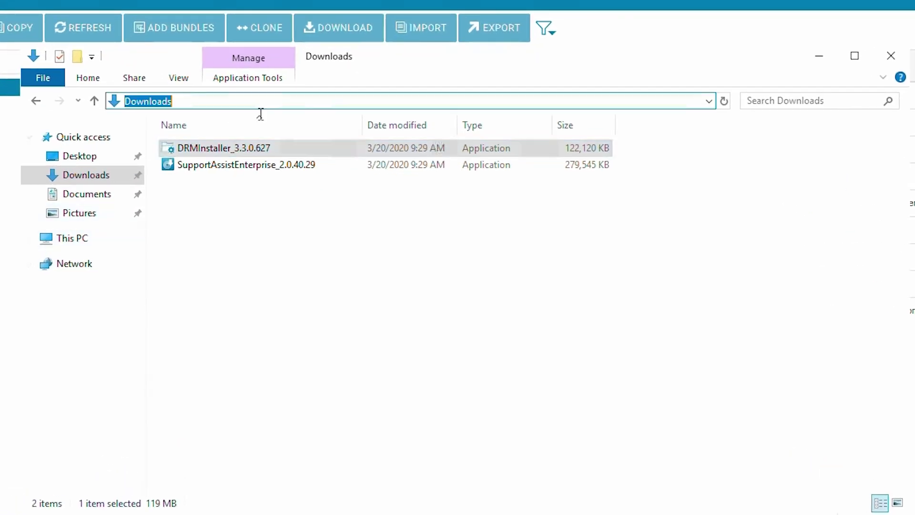
pyautogui.write('c:')
pyautogui.press('Return')
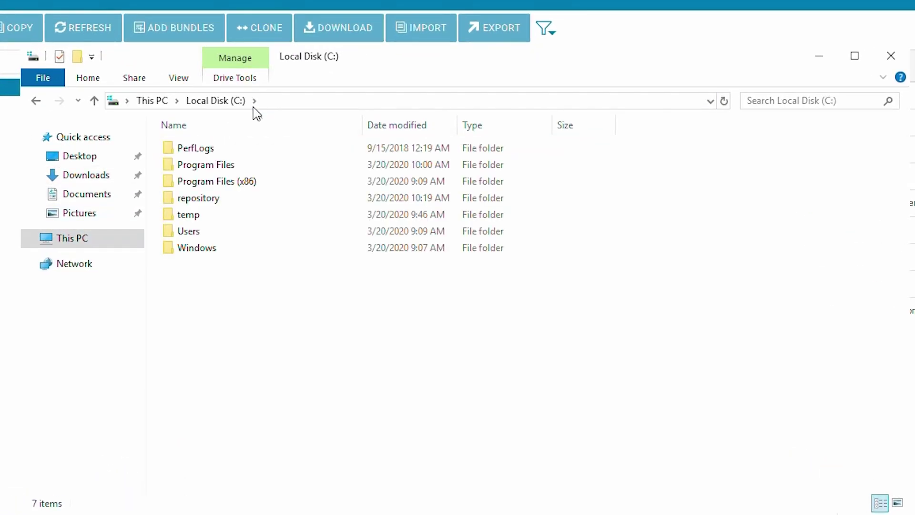
pyautogui.doubleClick(215, 200)
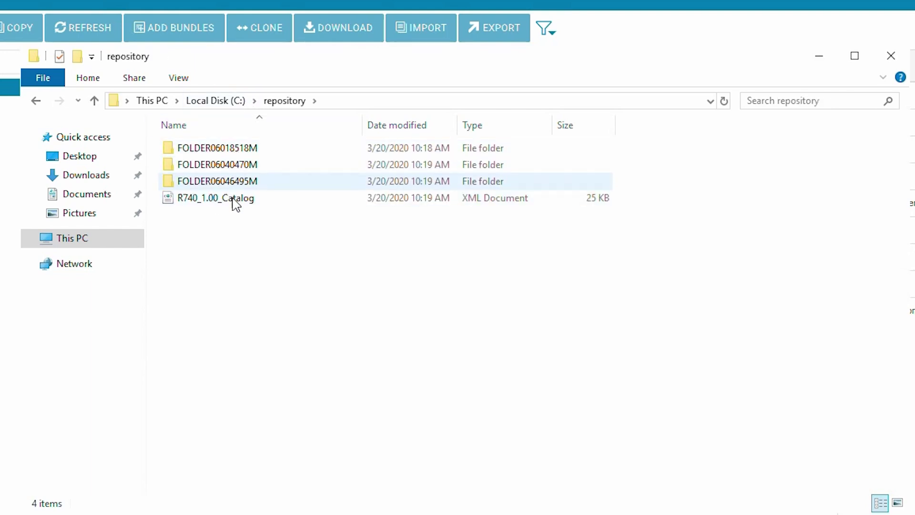
pyautogui.click(233, 200)
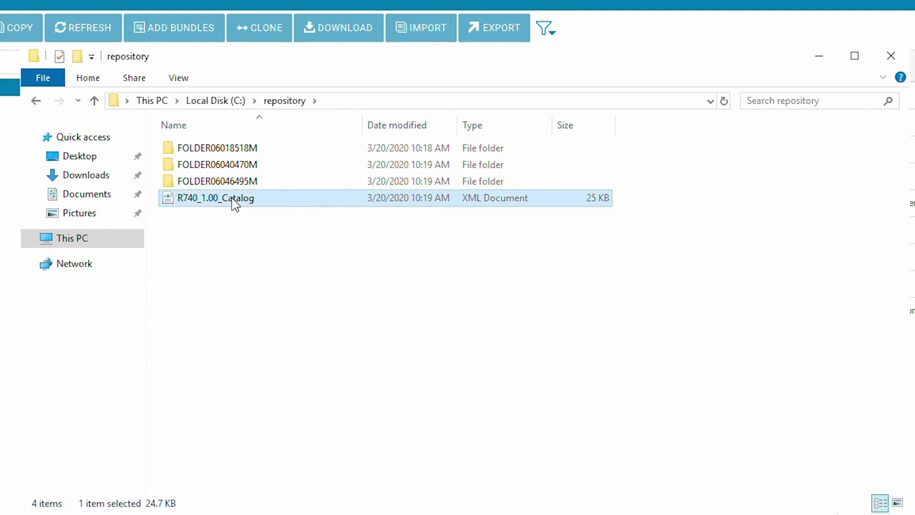
pyautogui.rightClick(232, 198)
pyautogui.click(261, 227)
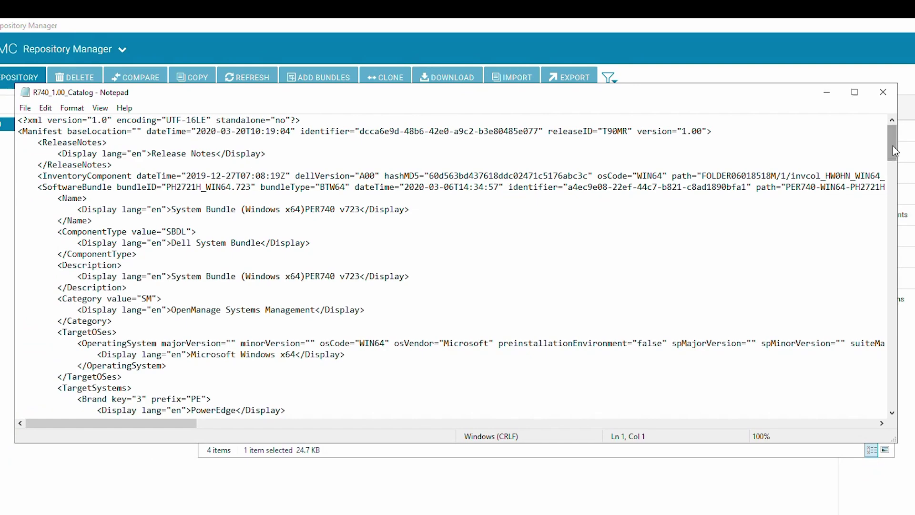
# Scroll through the catalog XML, highlight the iDRAC package path, then close Notepad
pyautogui.moveTo(893, 148); pyautogui.dragTo(888, 197)
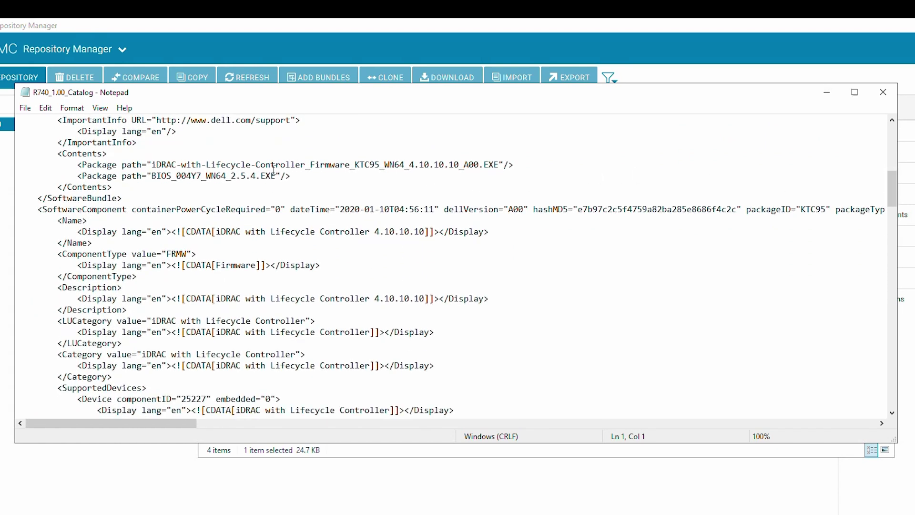
pyautogui.moveTo(142, 165); pyautogui.dragTo(519, 165)
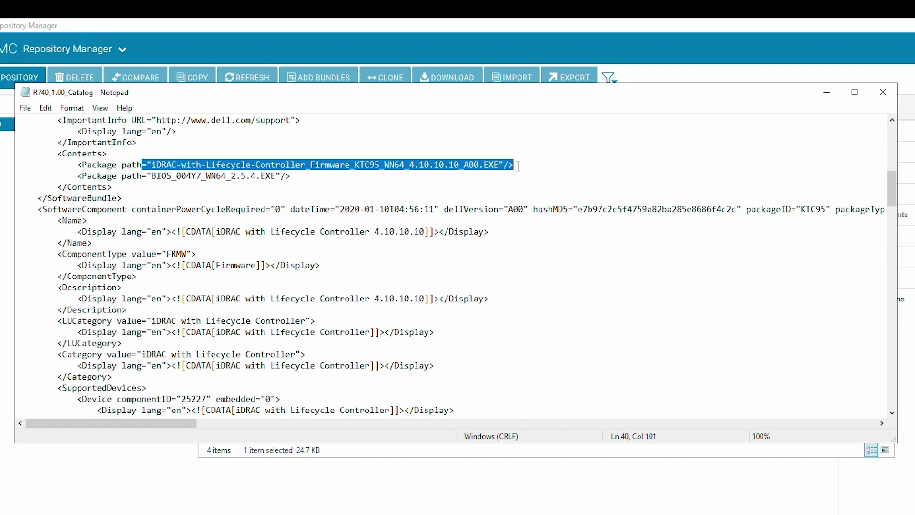
pyautogui.click(743, 188)
pyautogui.scroll(-20, 744, 187)
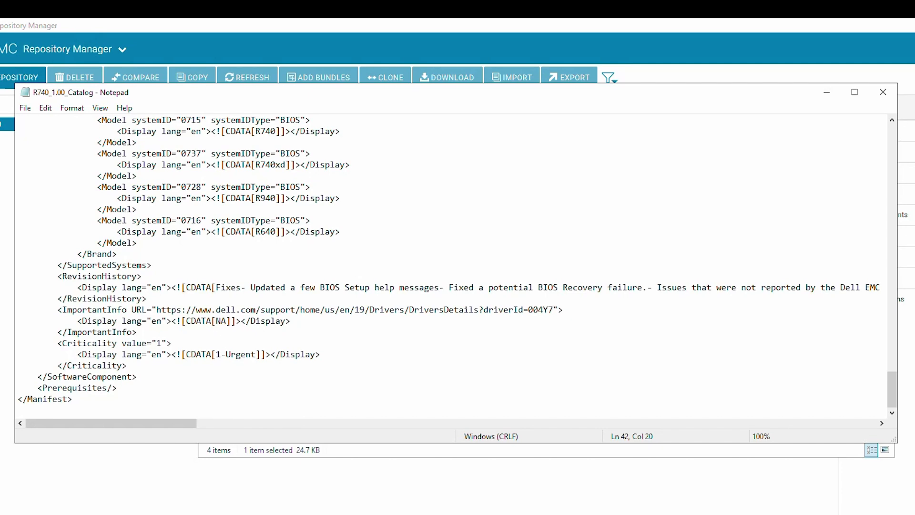
pyautogui.click(882, 92)
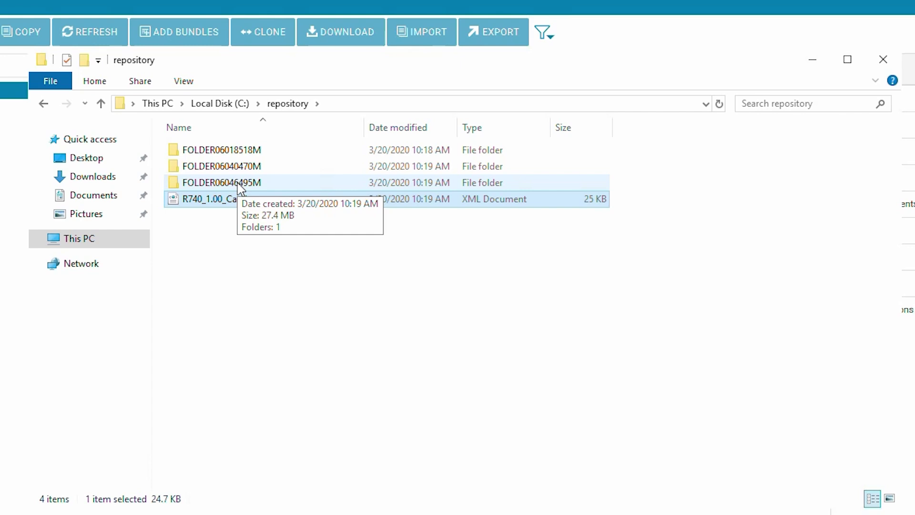
# Find the BIOS update in FOLDER06046495M\1, then open FOLDER06040470M for the iDRAC firmware
pyautogui.doubleClick(239, 185)
pyautogui.doubleClick(213, 151)
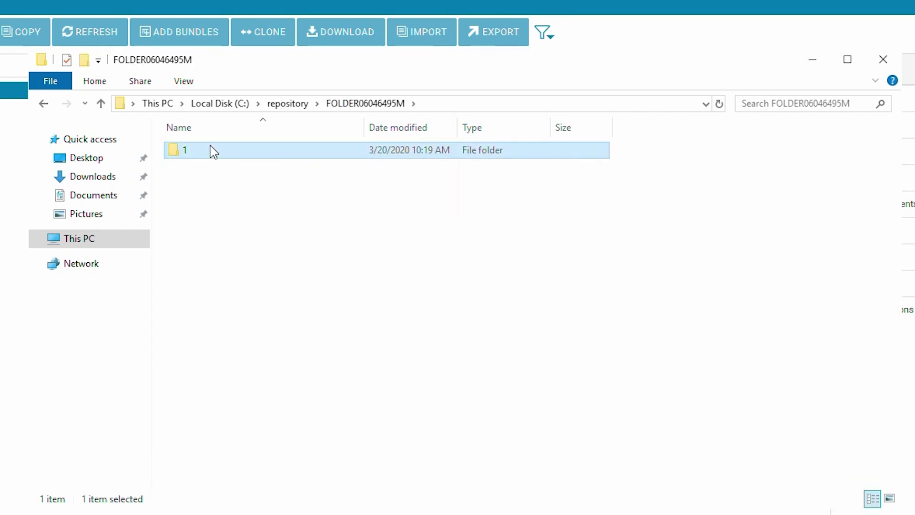
pyautogui.click(298, 102)
pyautogui.doubleClick(226, 168)
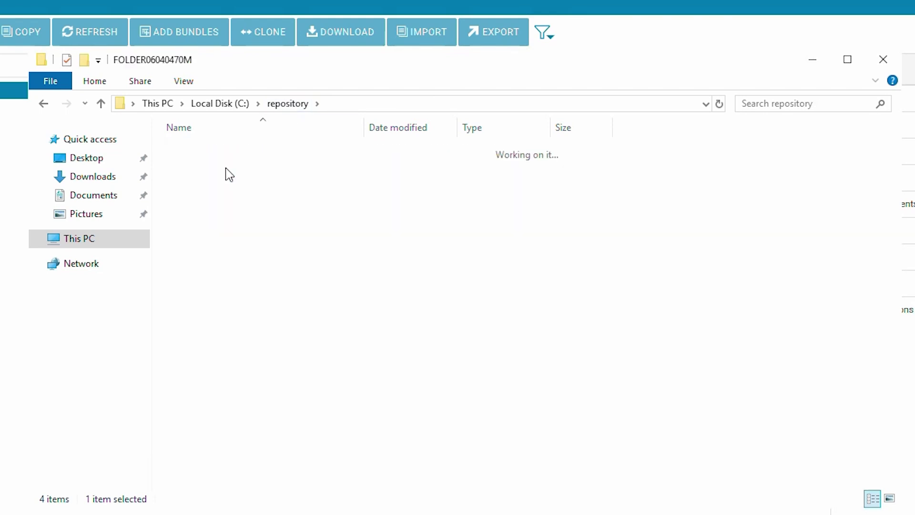